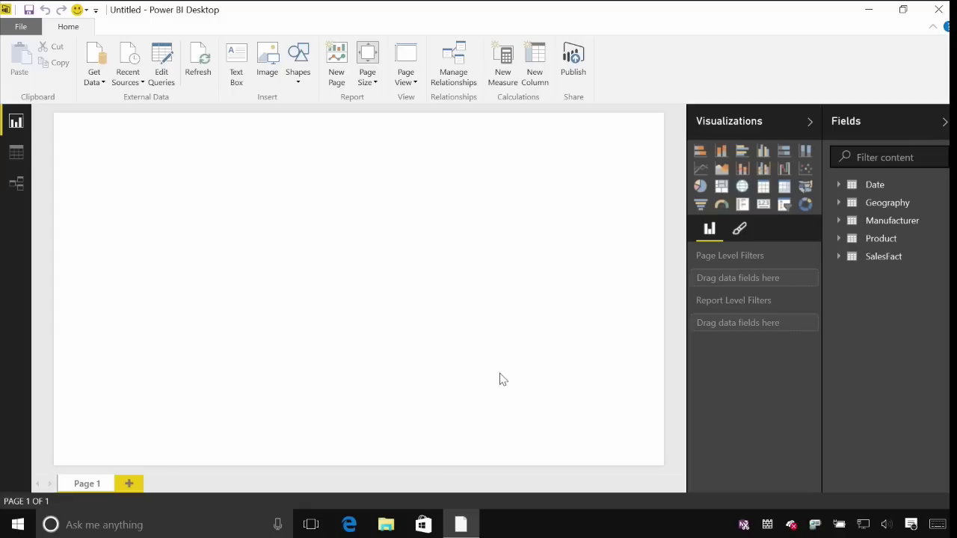
Review the fields contained in the Date and Geography tables
{"action": "left_click", "coordinate": [840, 189]}
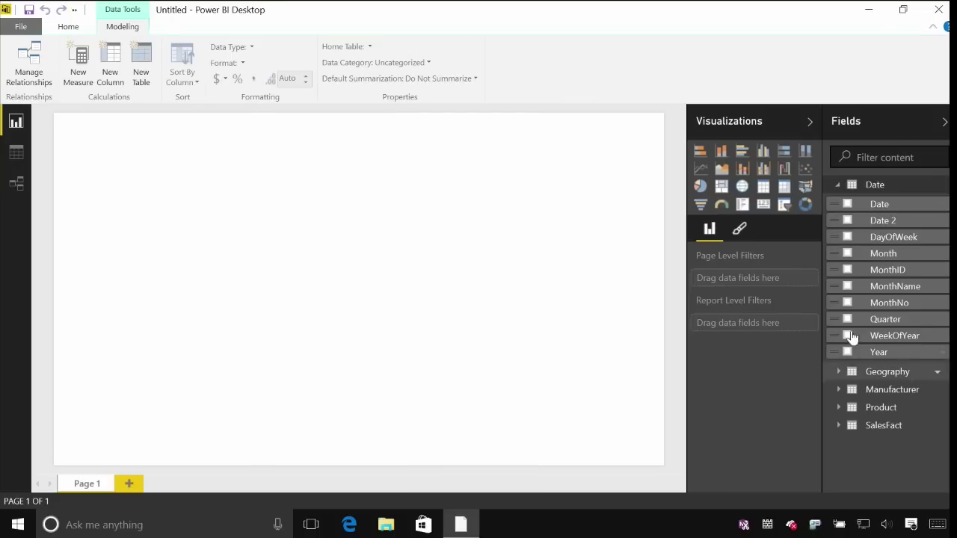
{"action": "left_click", "coordinate": [840, 188]}
{"action": "left_click", "coordinate": [838, 205]}
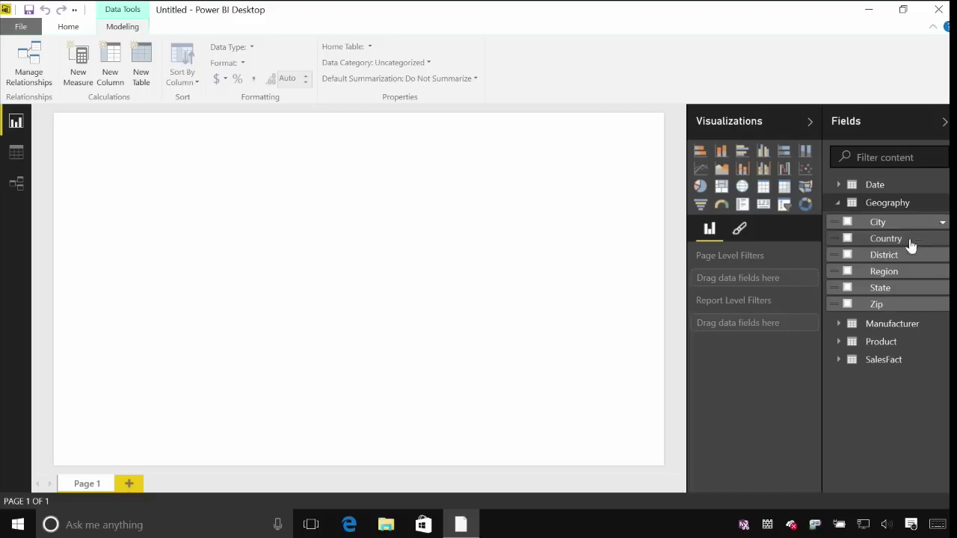
{"action": "left_click", "coordinate": [838, 205]}
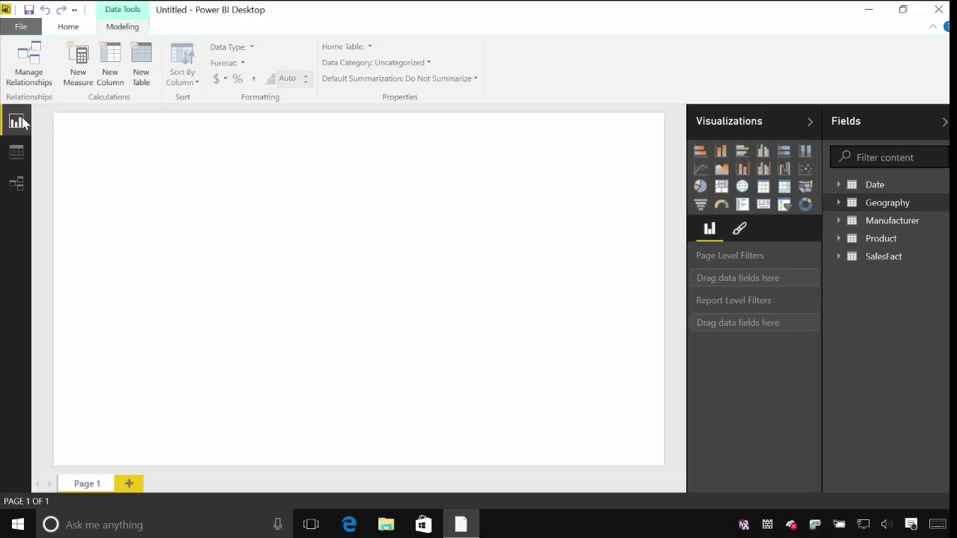
Examine the rows of the Date and SalesFact tables in the data view
{"action": "left_click", "coordinate": [21, 158]}
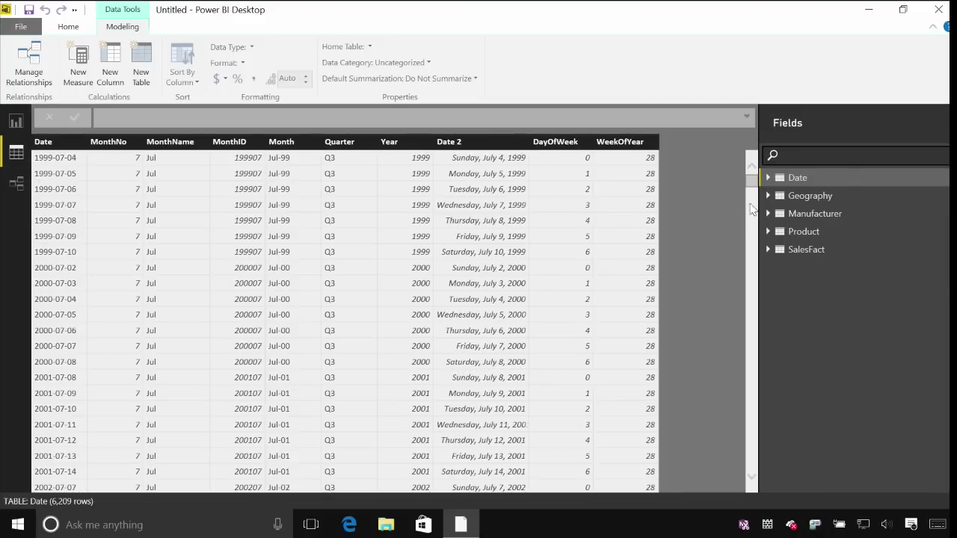
{"action": "mouse_move", "coordinate": [752, 183]}
{"action": "left_mouse_down"}
{"action": "mouse_move", "coordinate": [753, 445]}
{"action": "mouse_move", "coordinate": [755, 176]}
{"action": "left_mouse_up"}
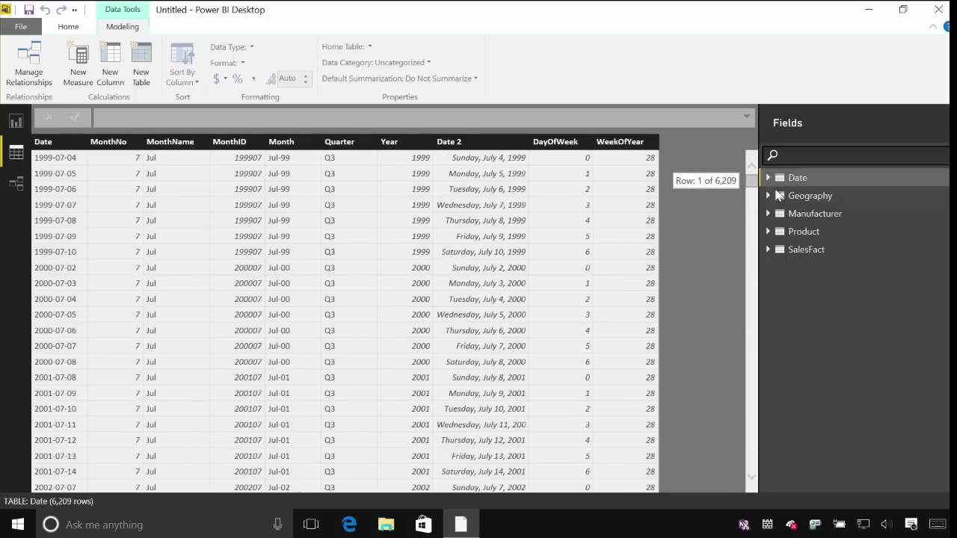
{"action": "left_click", "coordinate": [808, 251]}
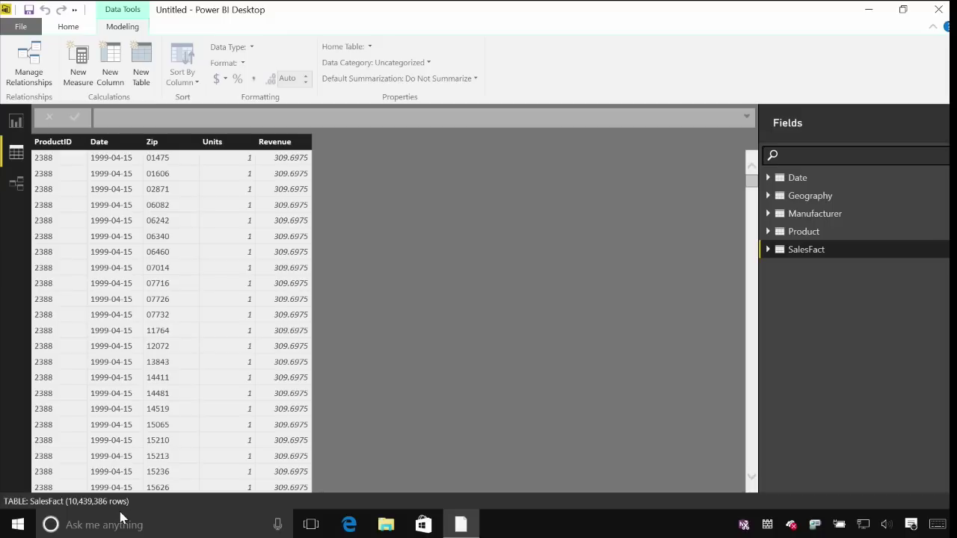
{"action": "left_click_drag", "start_coordinate": [753, 187], "coordinate": [752, 457]}
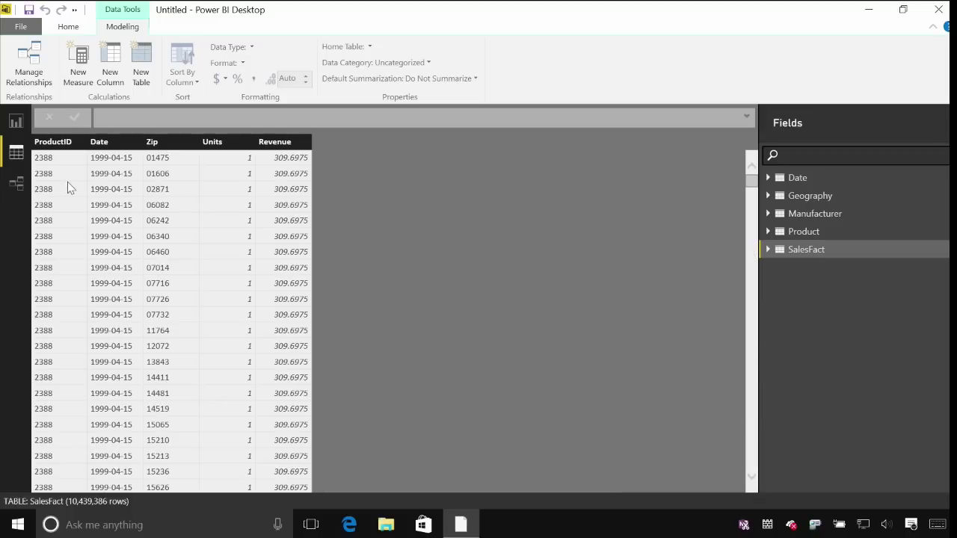
Rearrange the relationship diagram so SalesFact sits below Date and Product, with Manufacturer moved closer to Product
{"action": "left_click", "coordinate": [15, 185]}
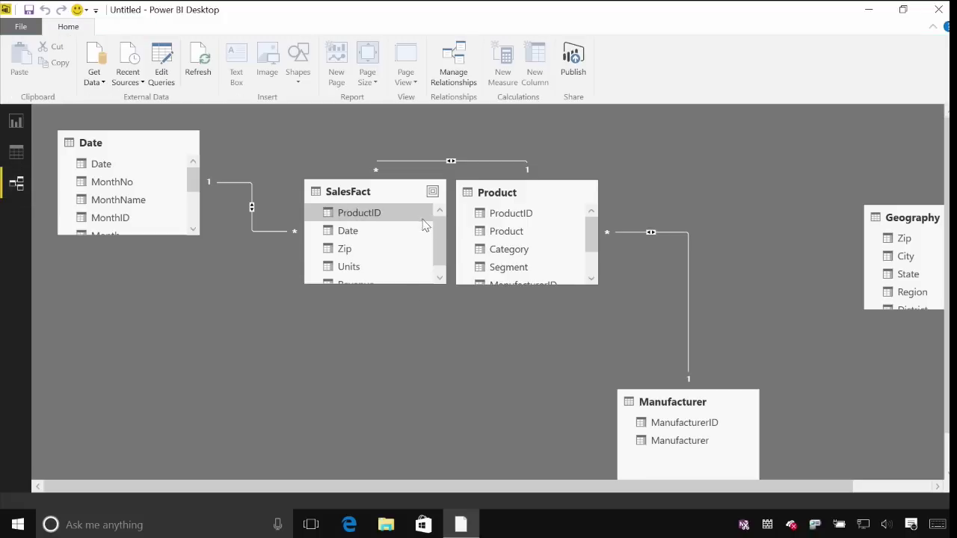
{"action": "left_click_drag", "start_coordinate": [380, 189], "coordinate": [274, 335]}
{"action": "left_click_drag", "start_coordinate": [502, 186], "coordinate": [382, 148]}
{"action": "left_click_drag", "start_coordinate": [665, 394], "coordinate": [582, 304]}
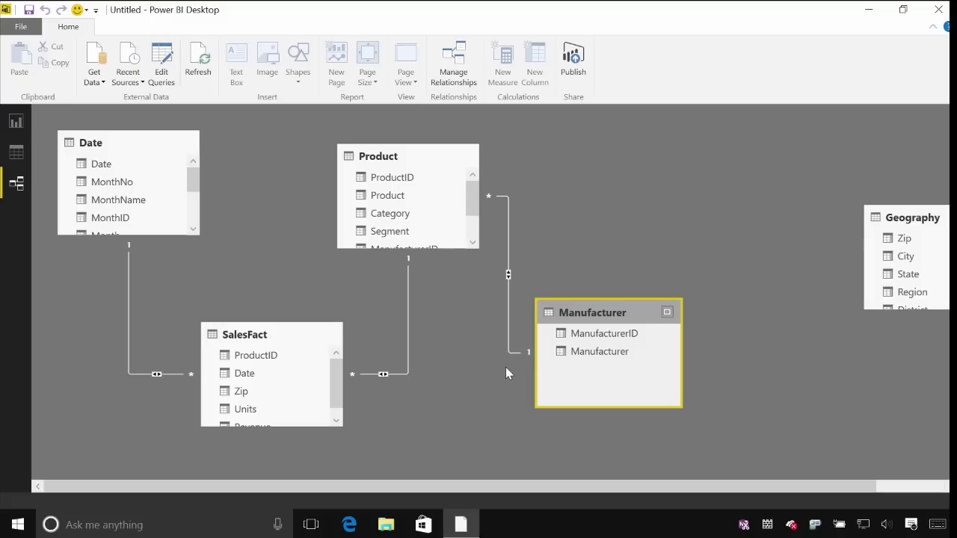
Open the query editor from the data view and start a new query with Folder as the source type
{"action": "left_click", "coordinate": [17, 154]}
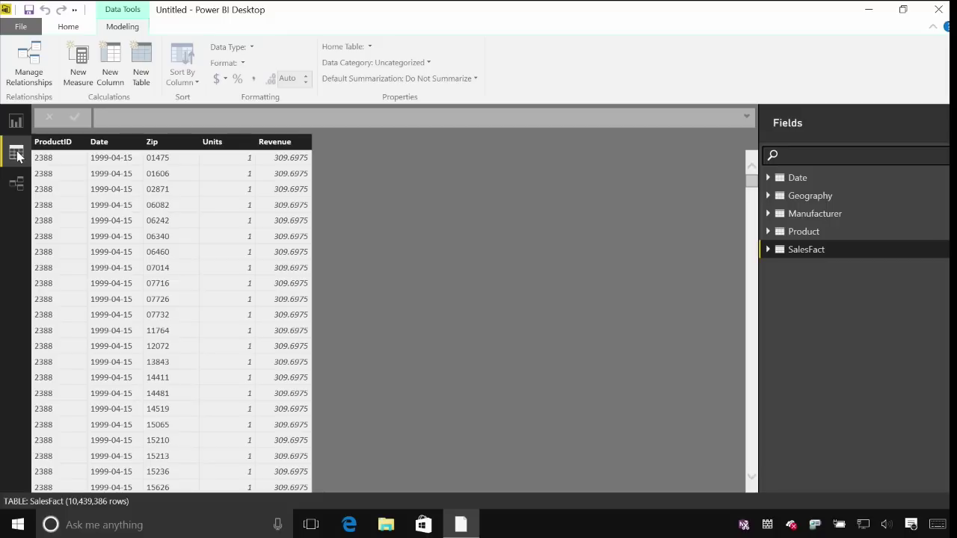
{"action": "left_click", "coordinate": [69, 27]}
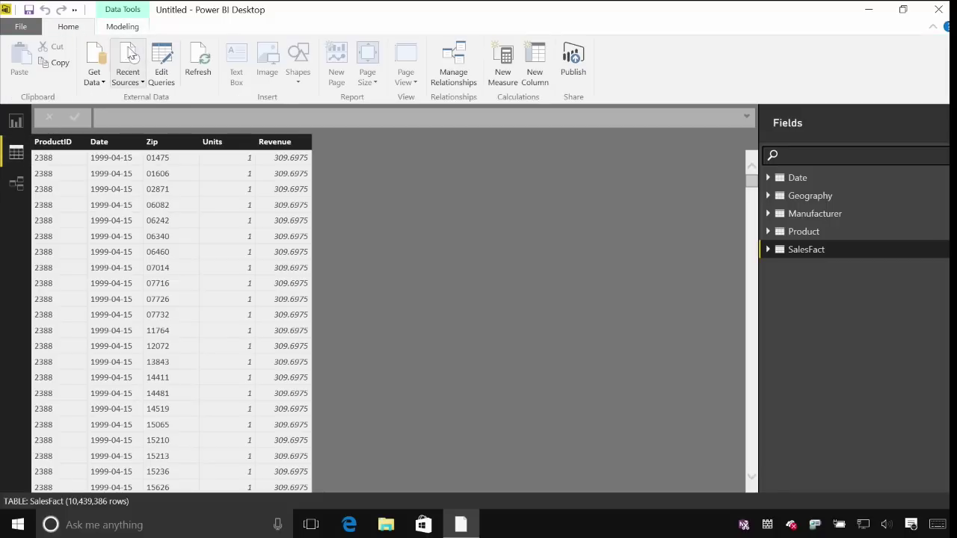
{"action": "left_click", "coordinate": [162, 71]}
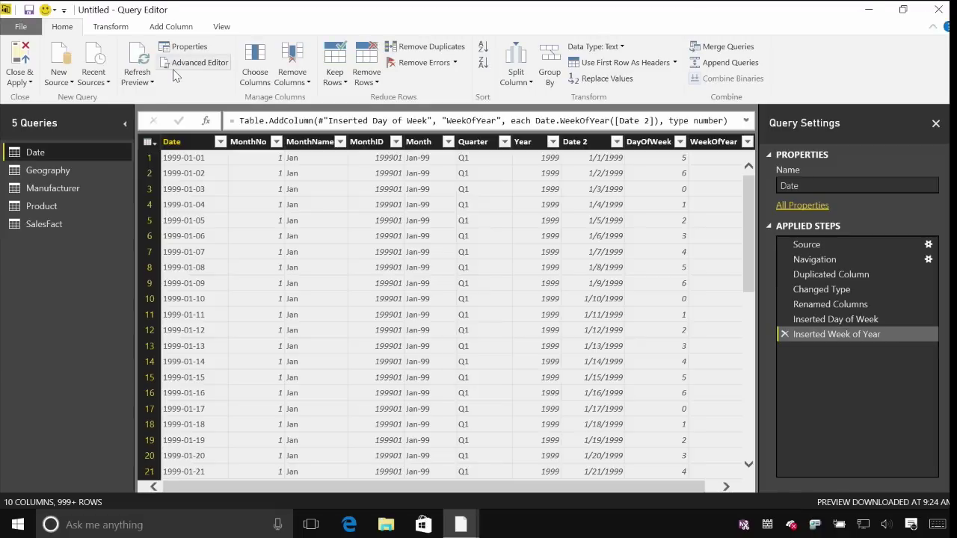
{"action": "left_click", "coordinate": [60, 81]}
{"action": "left_click", "coordinate": [52, 320]}
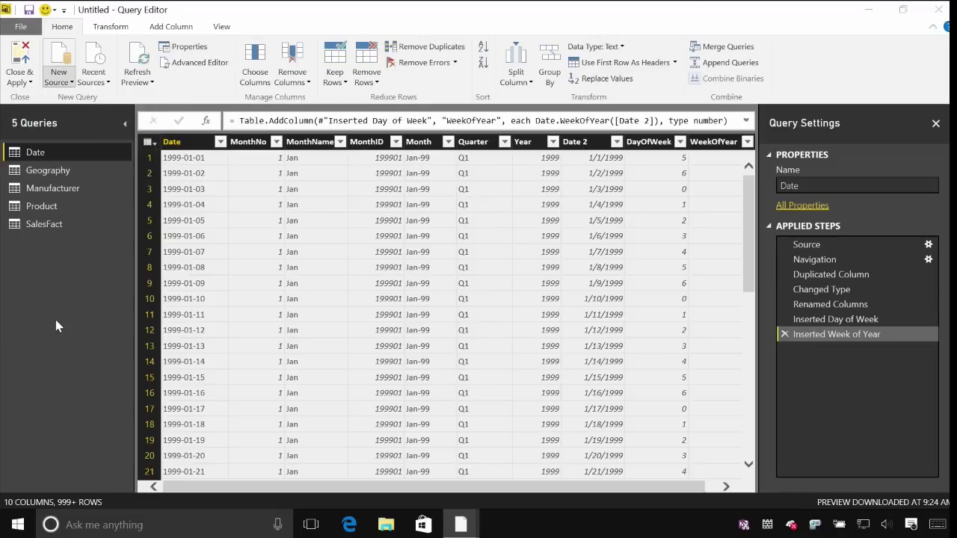
{"action": "left_click", "coordinate": [462, 185]}
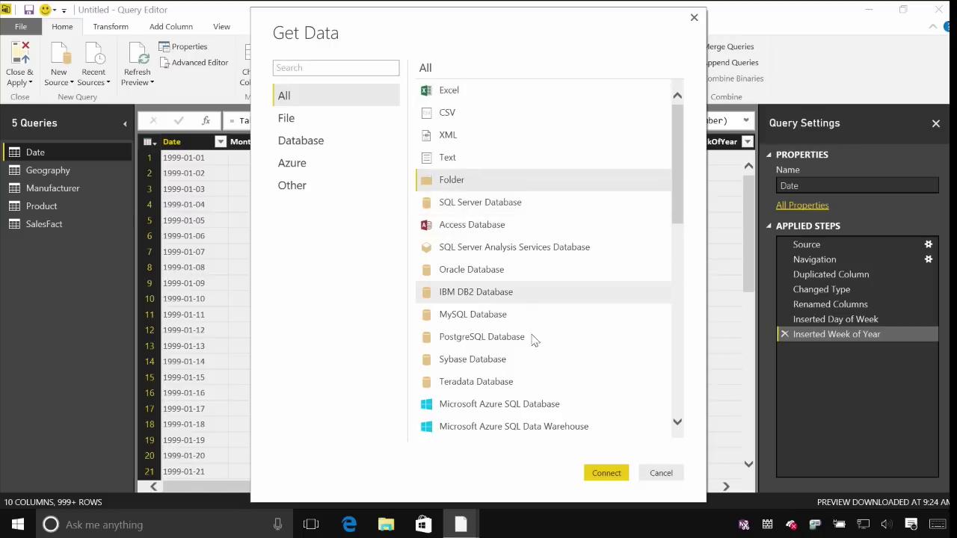
{"action": "left_click", "coordinate": [599, 473]}
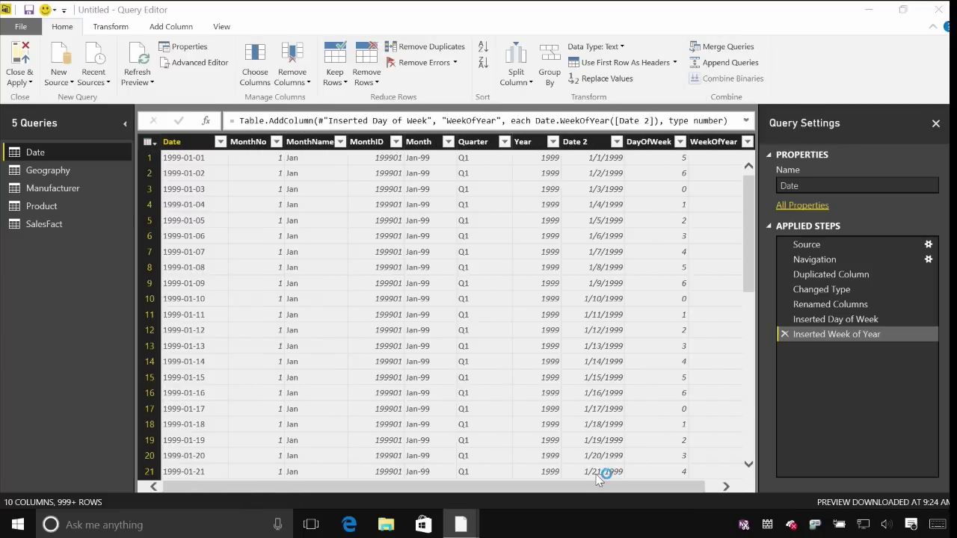
Choose the DIAD\Data\FactData1 folder on the desktop as the source and load its file list as a query
{"action": "left_click", "coordinate": [488, 253]}
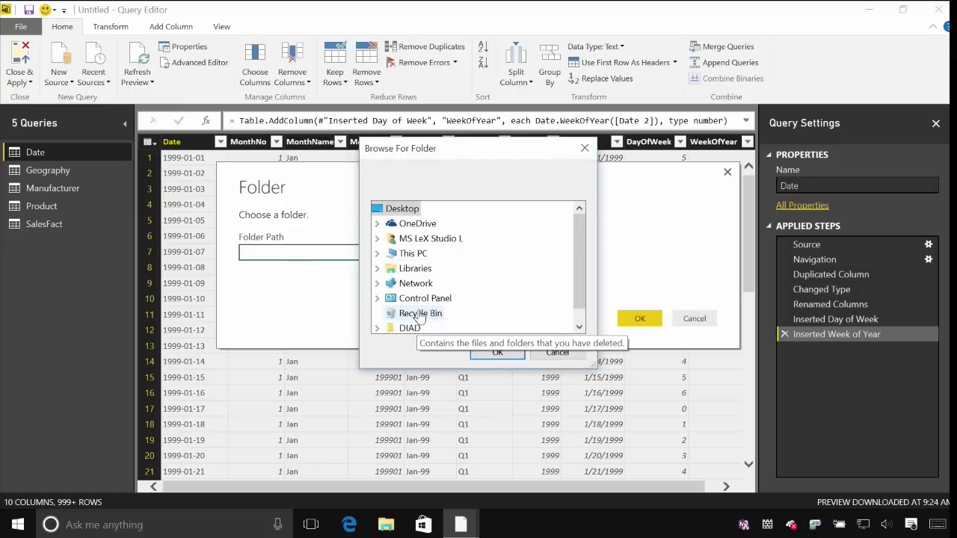
{"action": "double_click", "coordinate": [410, 328]}
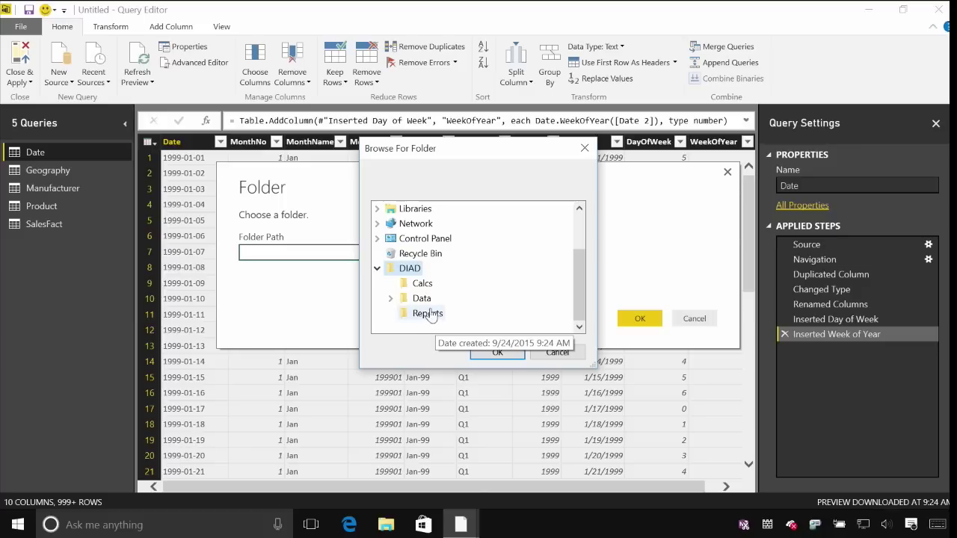
{"action": "double_click", "coordinate": [423, 298]}
{"action": "left_click", "coordinate": [428, 305]}
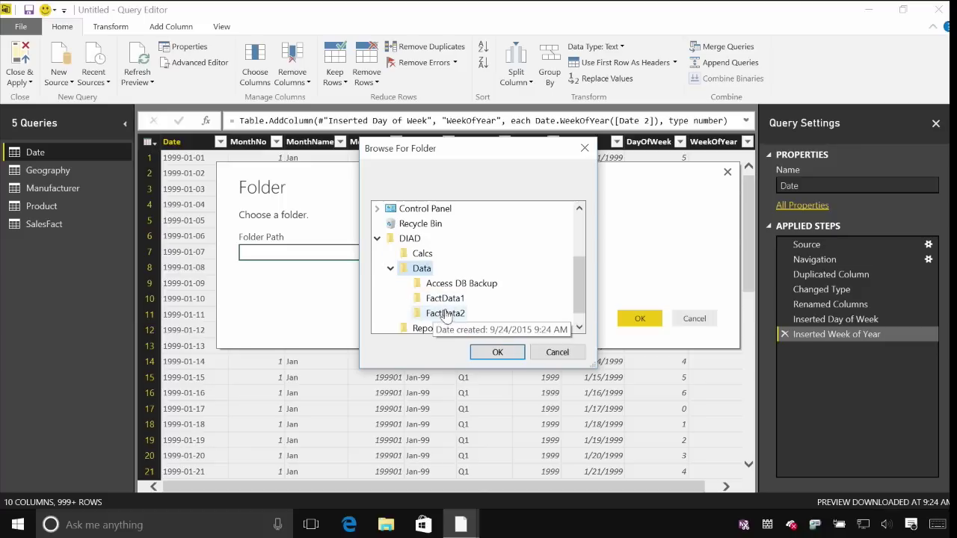
{"action": "left_click", "coordinate": [496, 352]}
{"action": "left_click", "coordinate": [639, 318]}
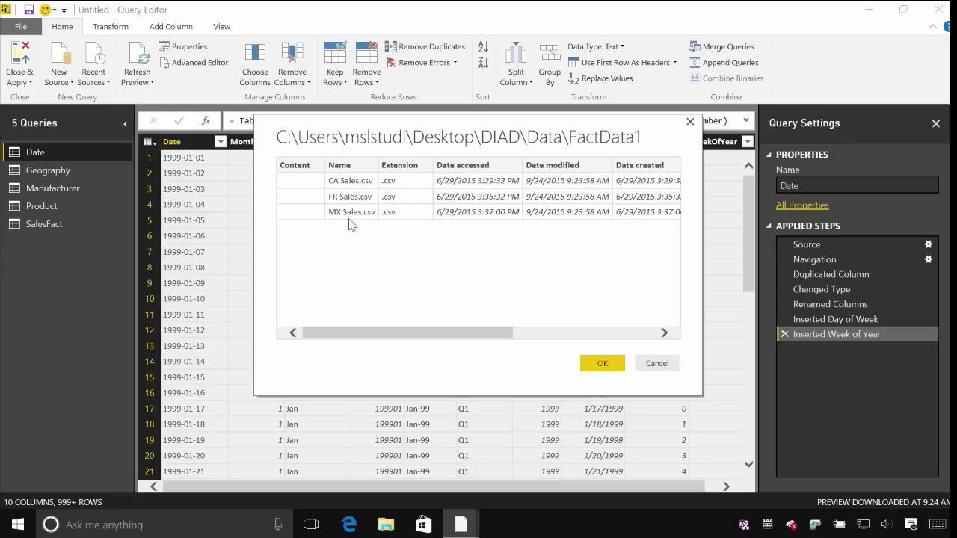
{"action": "left_click", "coordinate": [592, 361]}
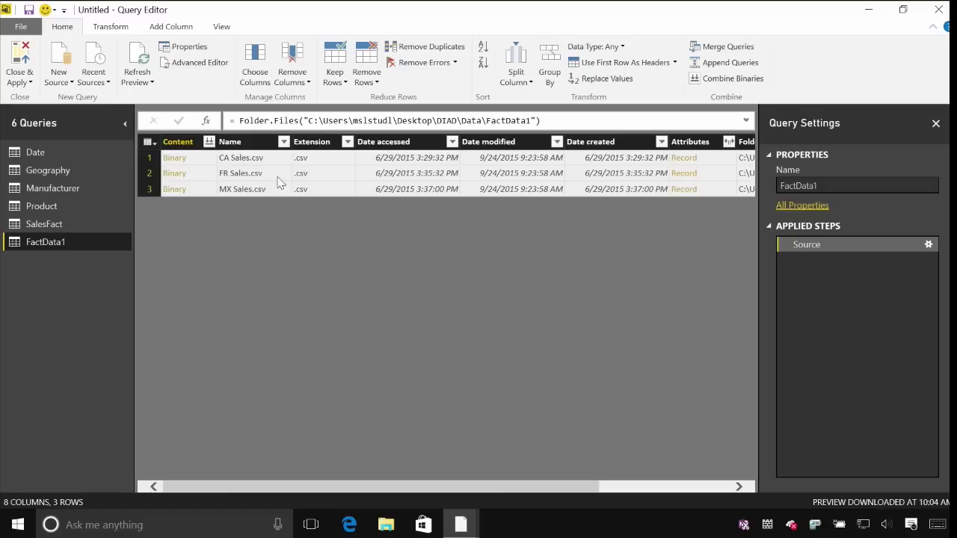
Remove all columns except Content from the FactData1 query and combine the binary files into one table
{"action": "left_click", "coordinate": [189, 142]}
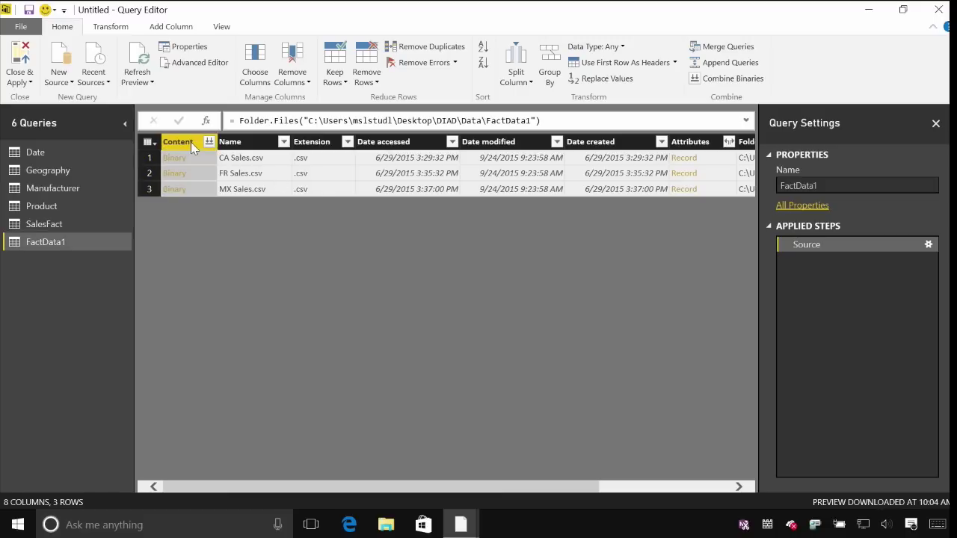
{"action": "right_click", "coordinate": [190, 141]}
{"action": "left_click", "coordinate": [232, 183]}
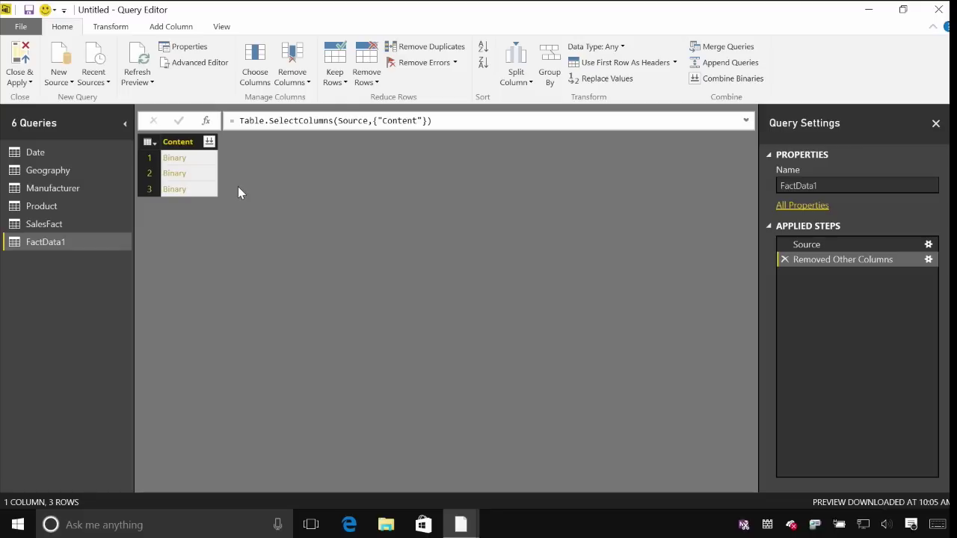
{"action": "left_click", "coordinate": [210, 144]}
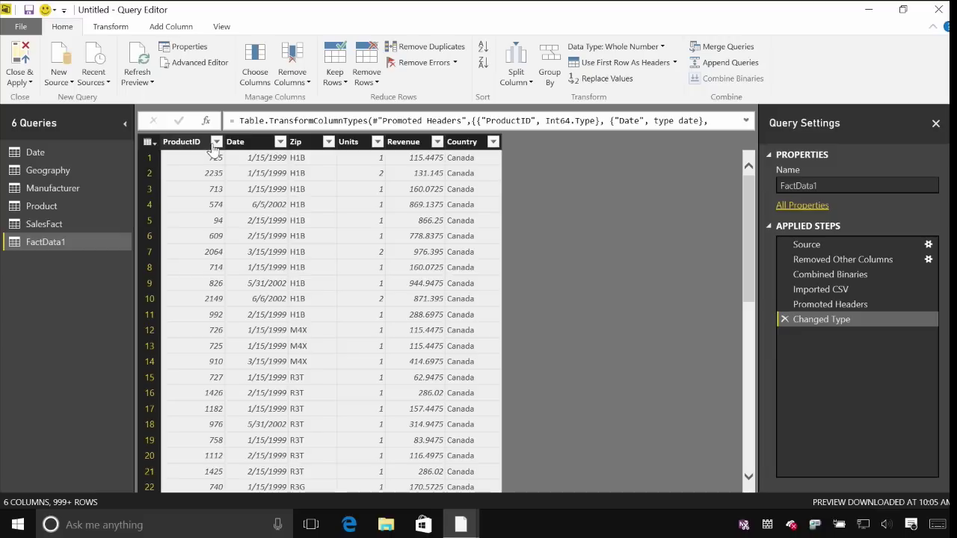
Load the full list of Country values and filter out the rows whose value is "Country"
{"action": "left_click", "coordinate": [494, 142]}
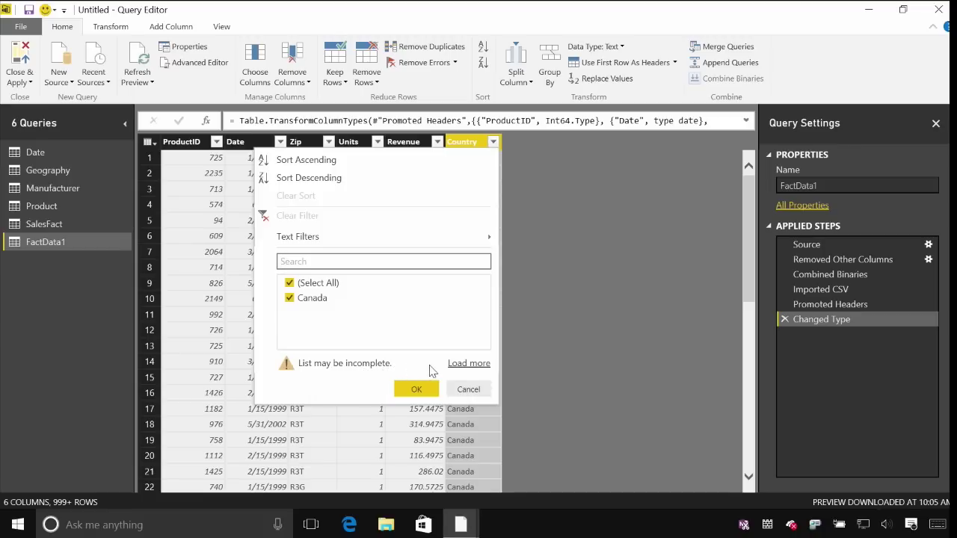
{"action": "left_click", "coordinate": [457, 364]}
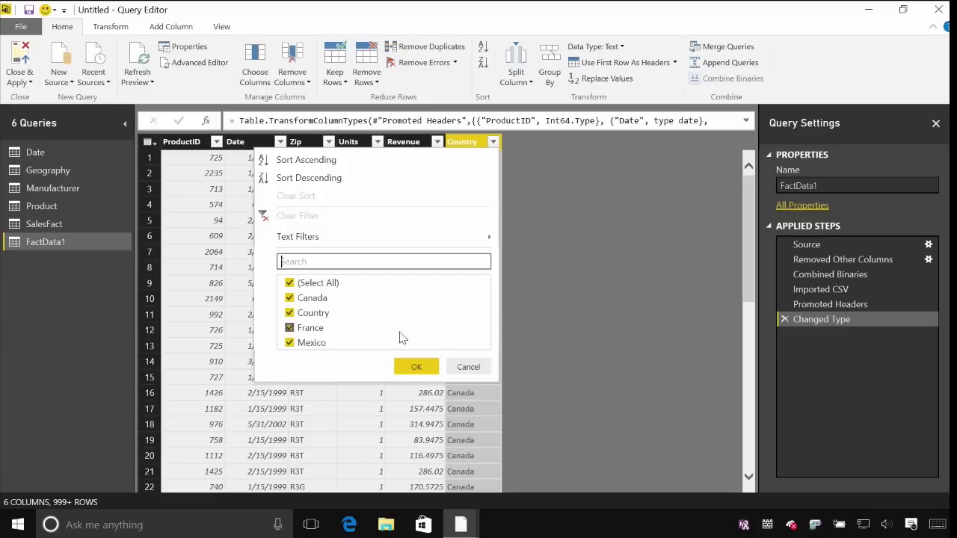
{"action": "left_click", "coordinate": [309, 318]}
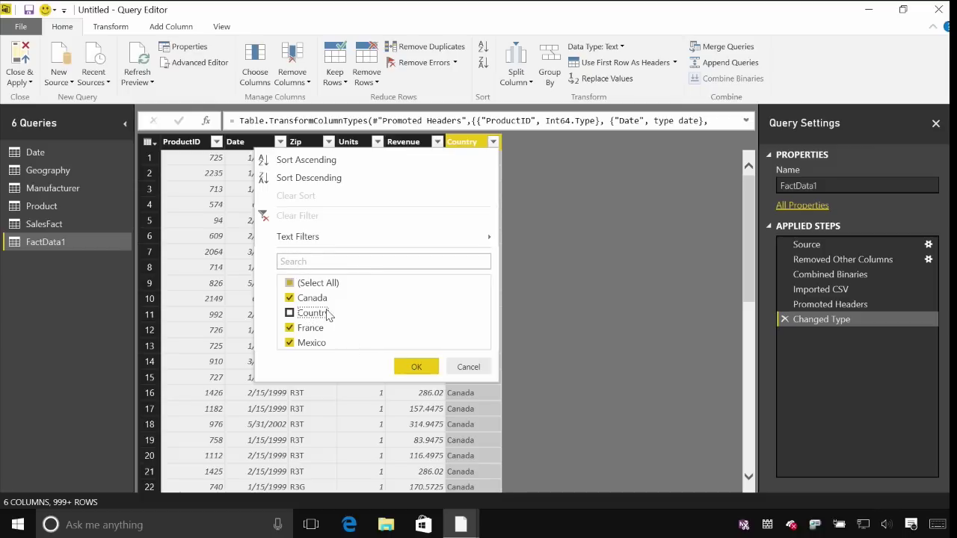
{"action": "left_click", "coordinate": [418, 367]}
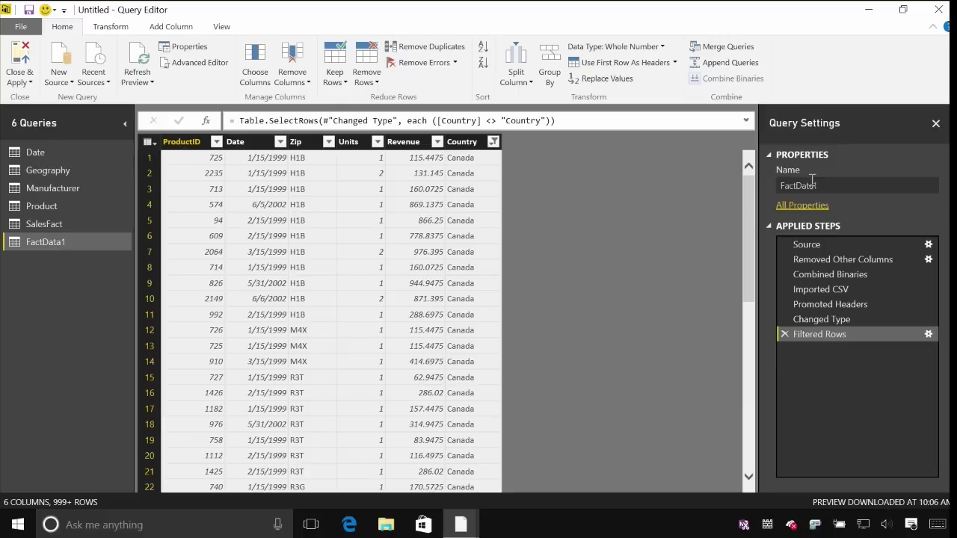
Rename the FactData1 query as International Sales
{"action": "left_click_drag", "start_coordinate": [822, 186], "coordinate": [769, 192]}
{"action": "type", "text": "In"}
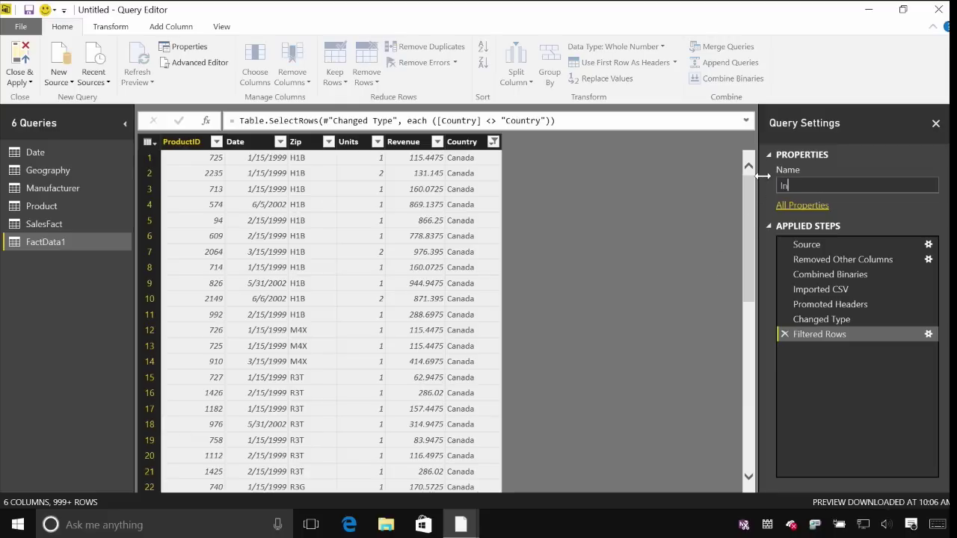
{"action": "type", "text": "ternational Sales"}
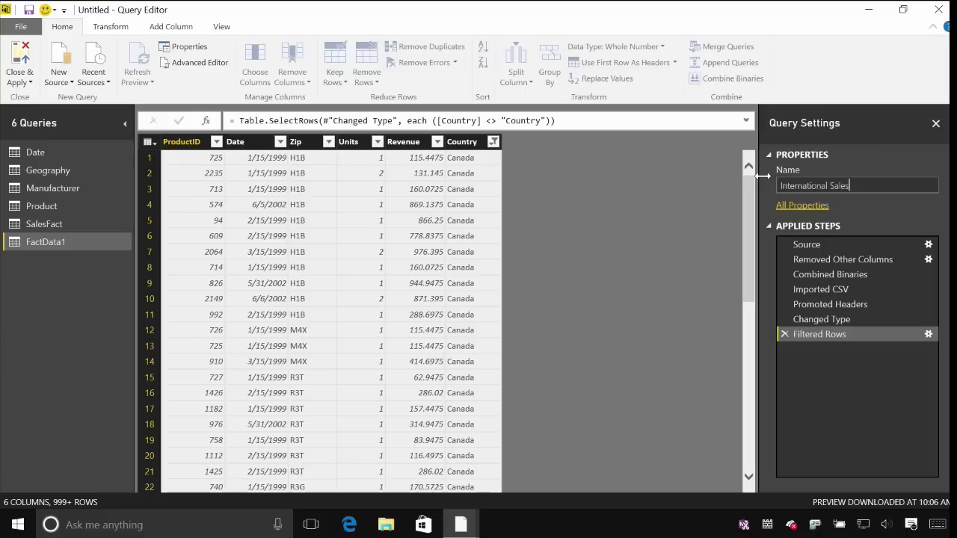
{"action": "key", "text": "Return"}
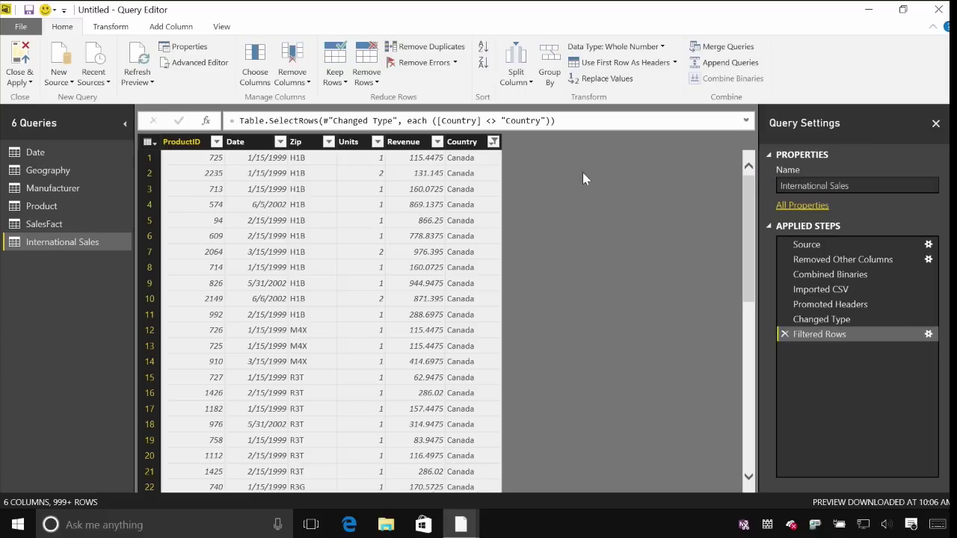
Append the International Sales query to the SalesFact query
{"action": "left_click", "coordinate": [38, 230]}
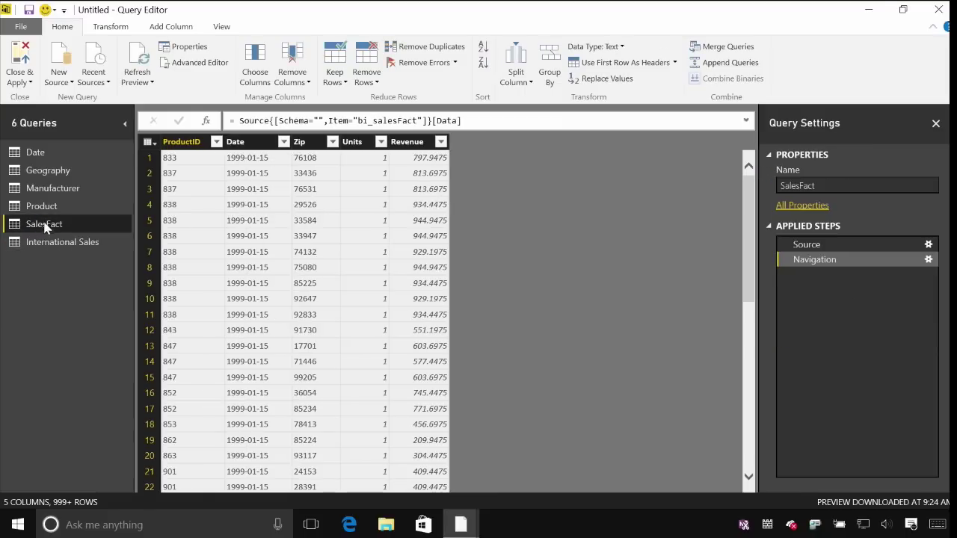
{"action": "left_click", "coordinate": [727, 68]}
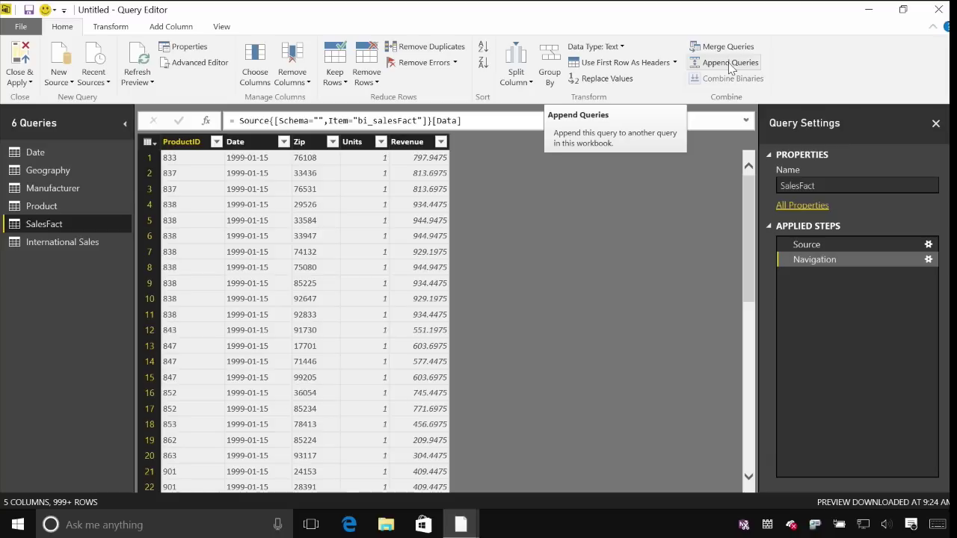
{"action": "left_click", "coordinate": [730, 65]}
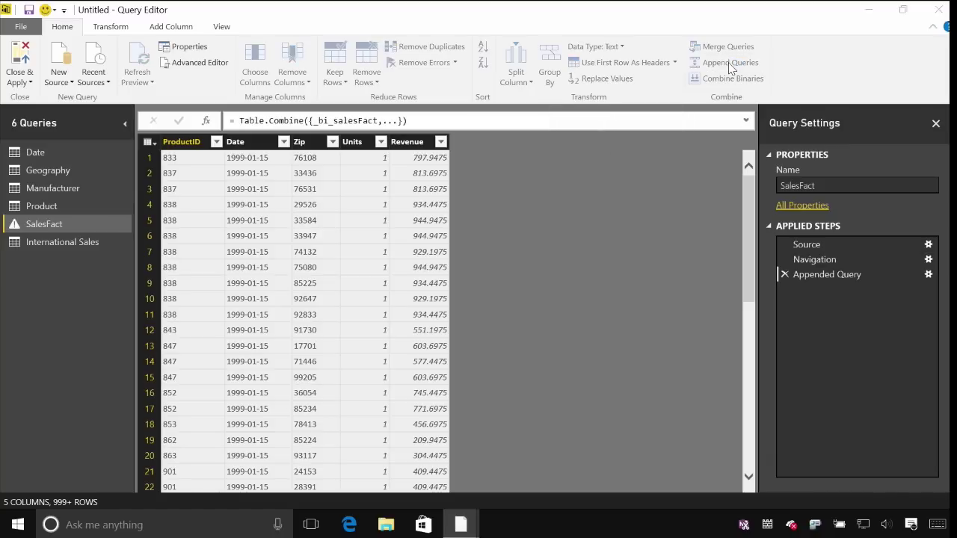
{"action": "left_click", "coordinate": [403, 238]}
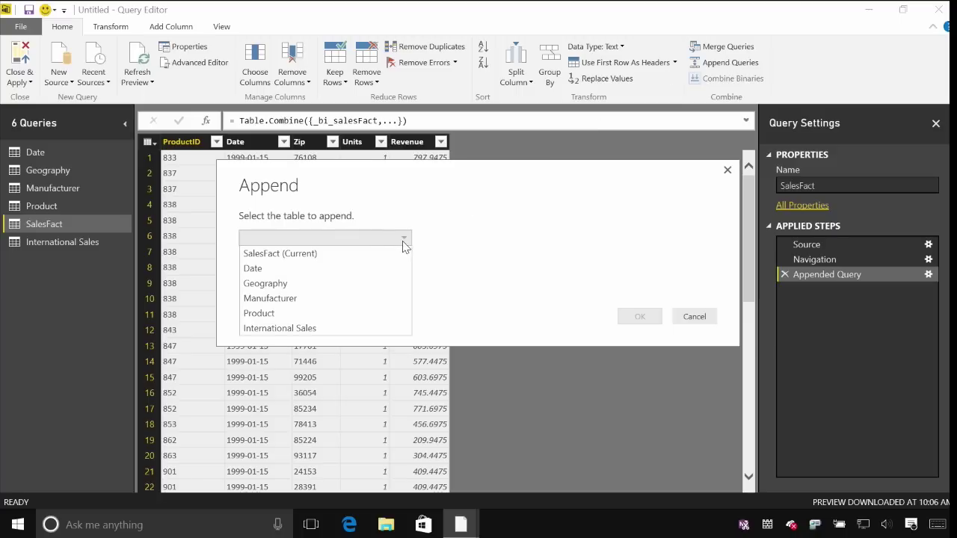
{"action": "left_click", "coordinate": [313, 328]}
{"action": "left_click", "coordinate": [640, 317]}
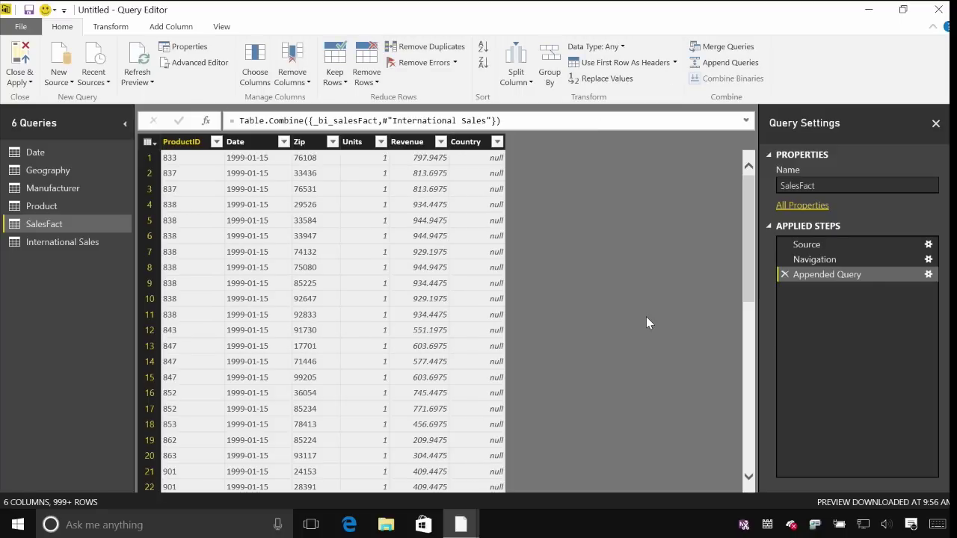
Start a custom column in the SalesFact query with the formula if [Country]= null then "USA" else [Country]
{"action": "left_click", "coordinate": [186, 145]}
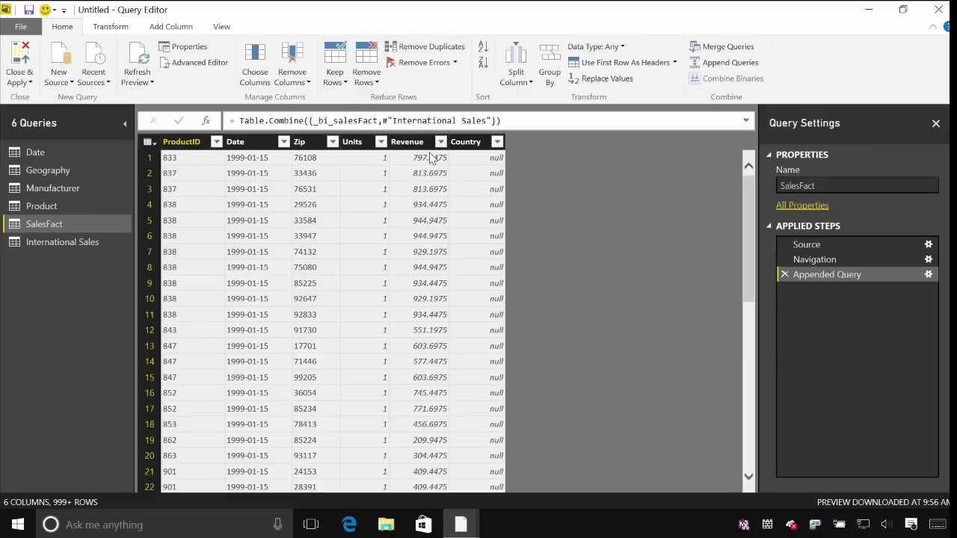
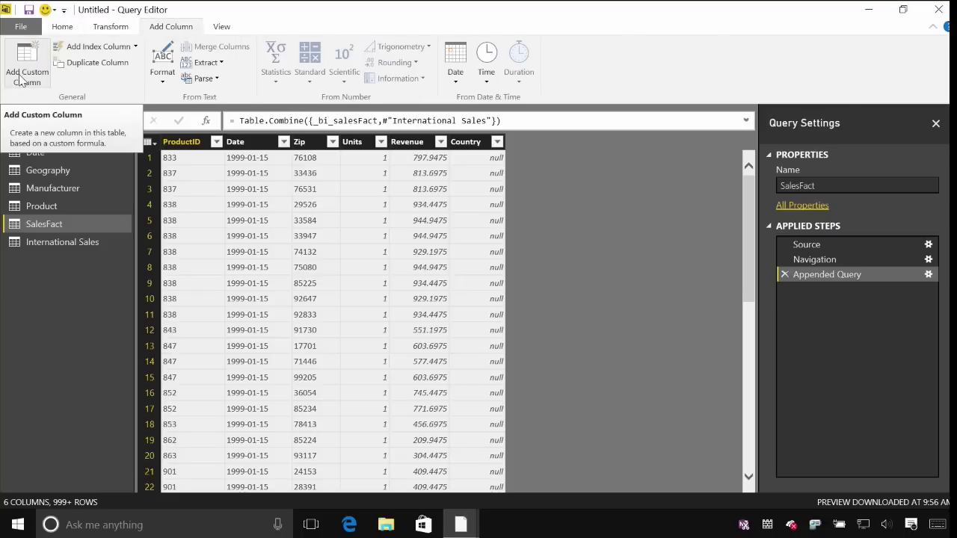
{"action": "left_click", "coordinate": [23, 81]}
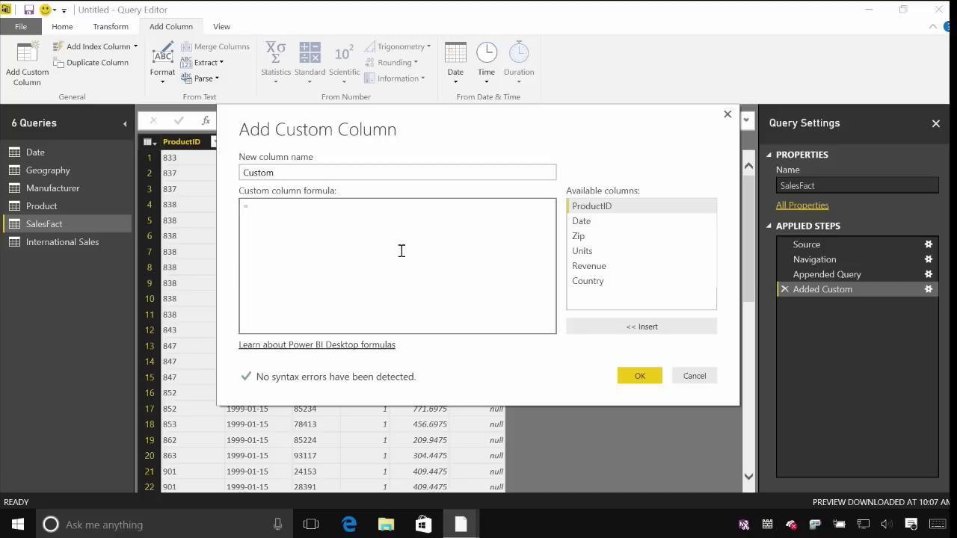
{"action": "left_click", "coordinate": [401, 251]}
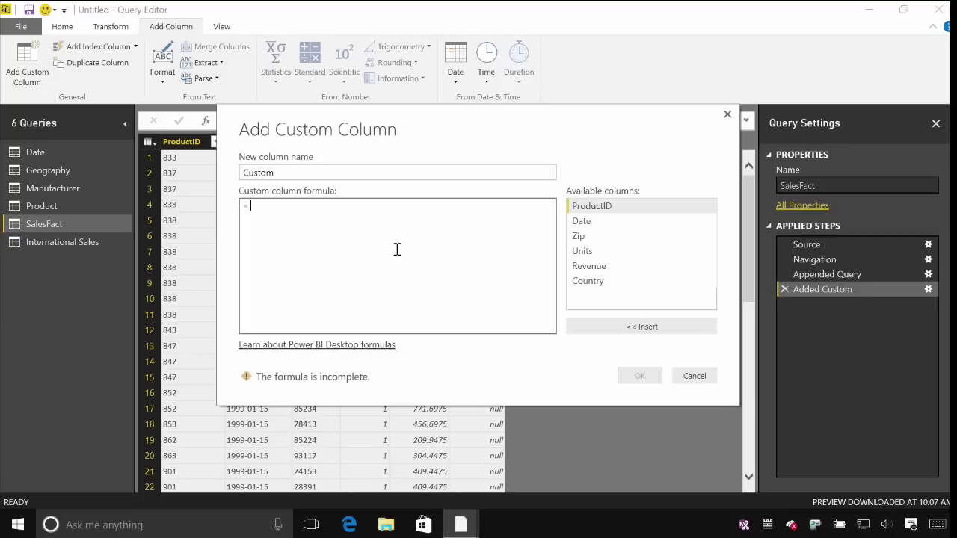
{"action": "type", "text": "if"}
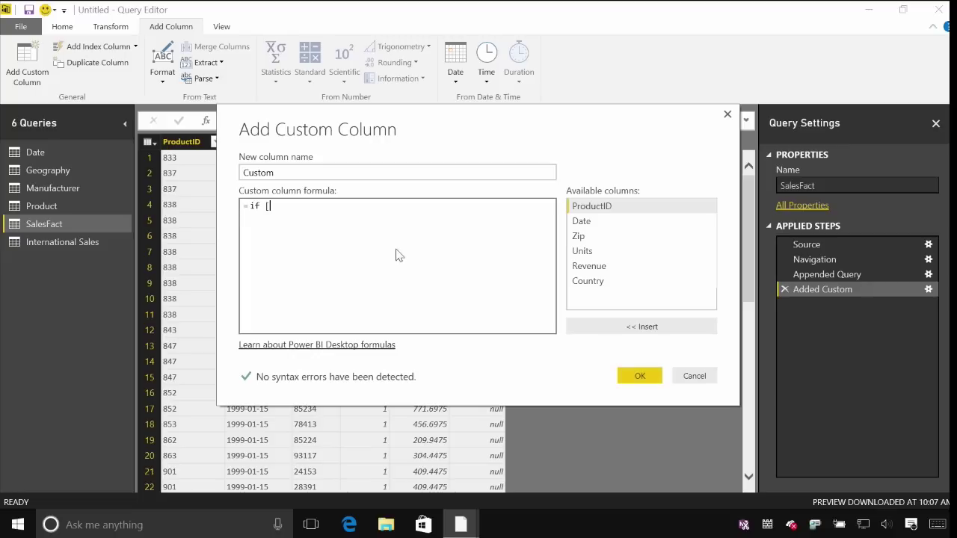
{"action": "double_click", "coordinate": [588, 282]}
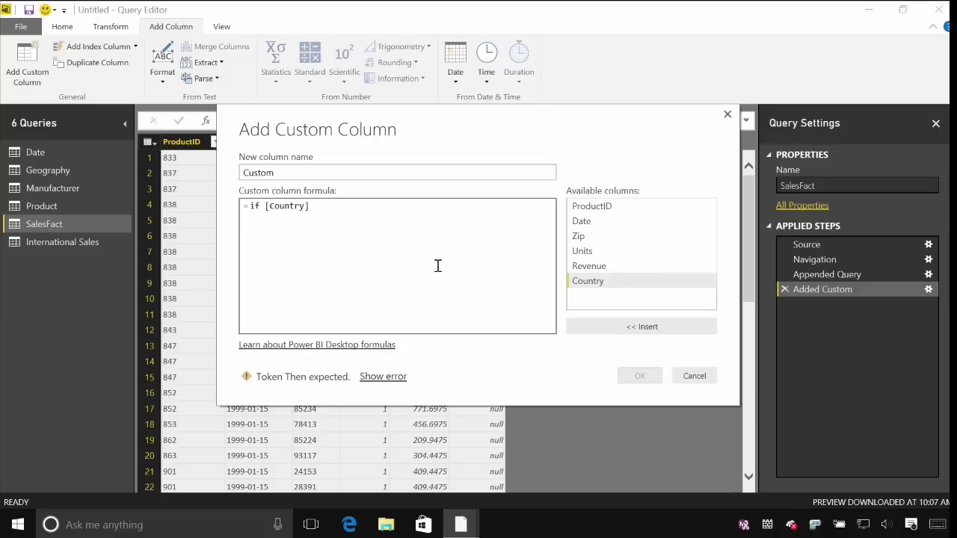
{"action": "type", "text": "= "}
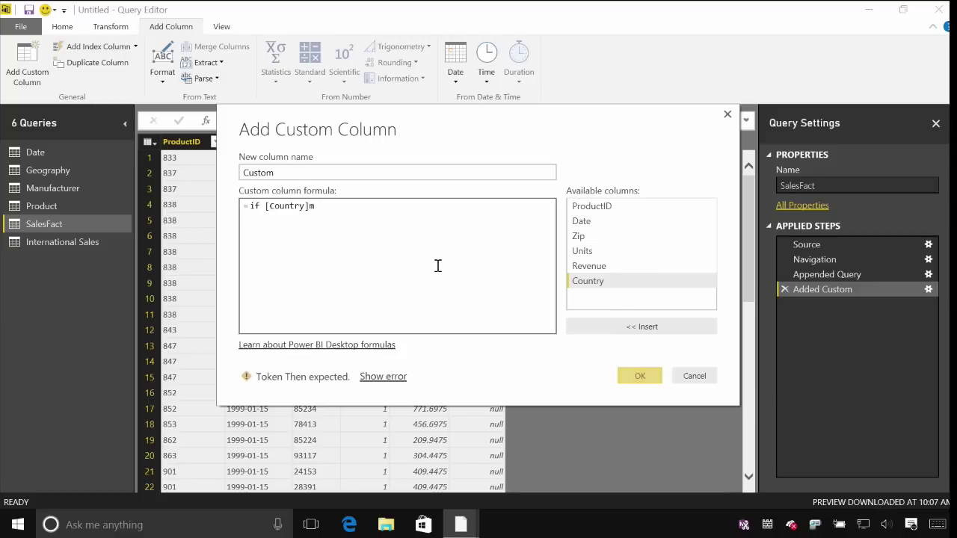
{"action": "type", "text": "null "}
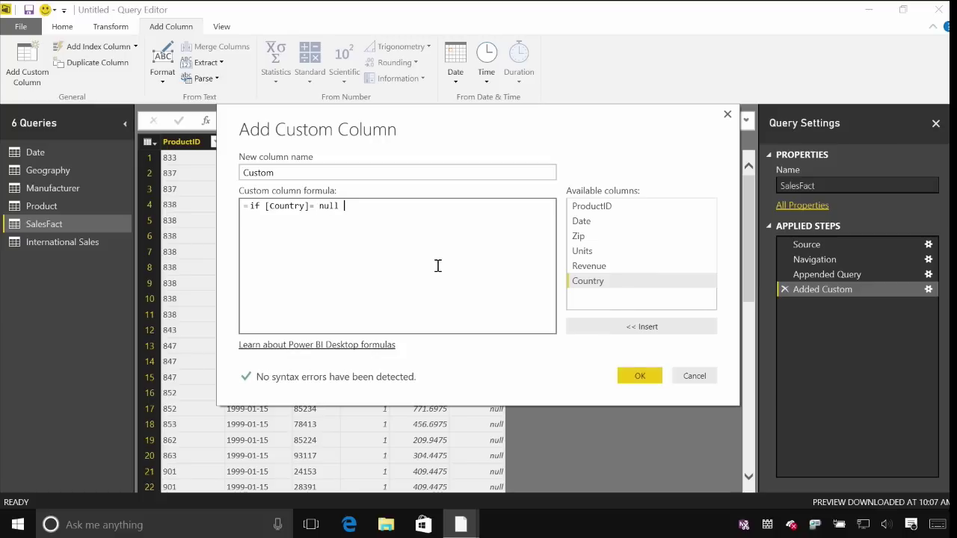
{"action": "type", "text": "then \"USA\" else"}
{"action": "double_click", "coordinate": [583, 282]}
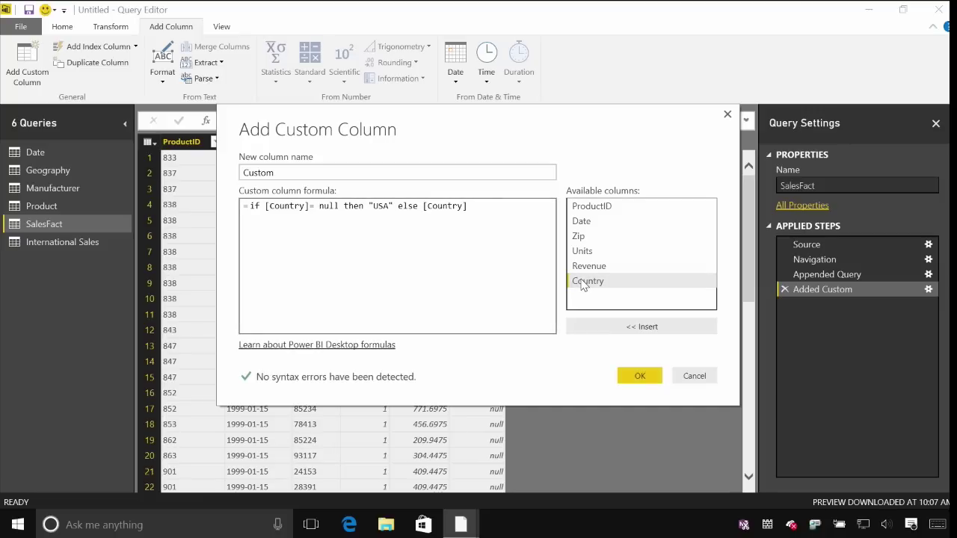
Name the new custom column Country Name and add it to the query
{"action": "double_click", "coordinate": [252, 173]}
{"action": "type", "text": "Country NAme"}
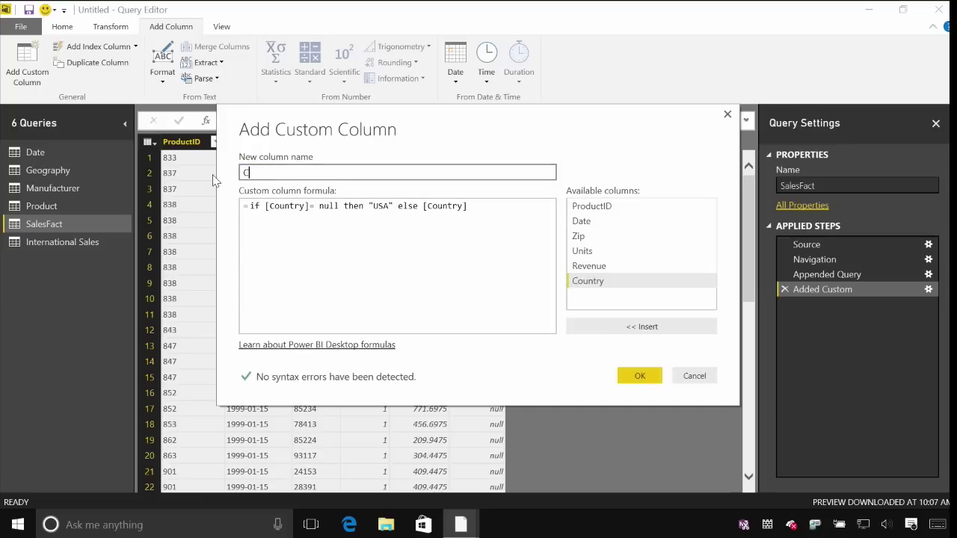
{"action": "left_click", "coordinate": [287, 172]}
{"action": "key", "text": "BackSpace"}
{"action": "type", "text": "ame"}
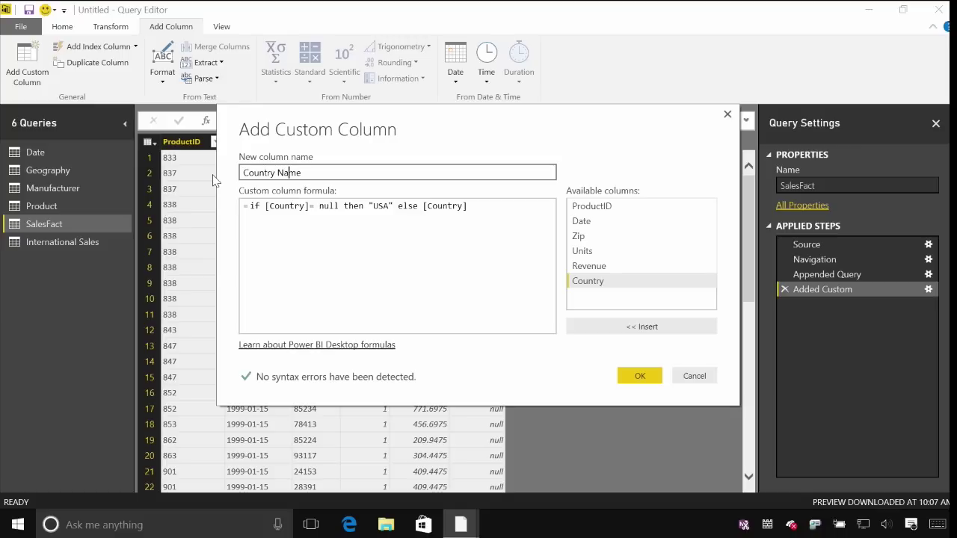
{"action": "left_click", "coordinate": [637, 376]}
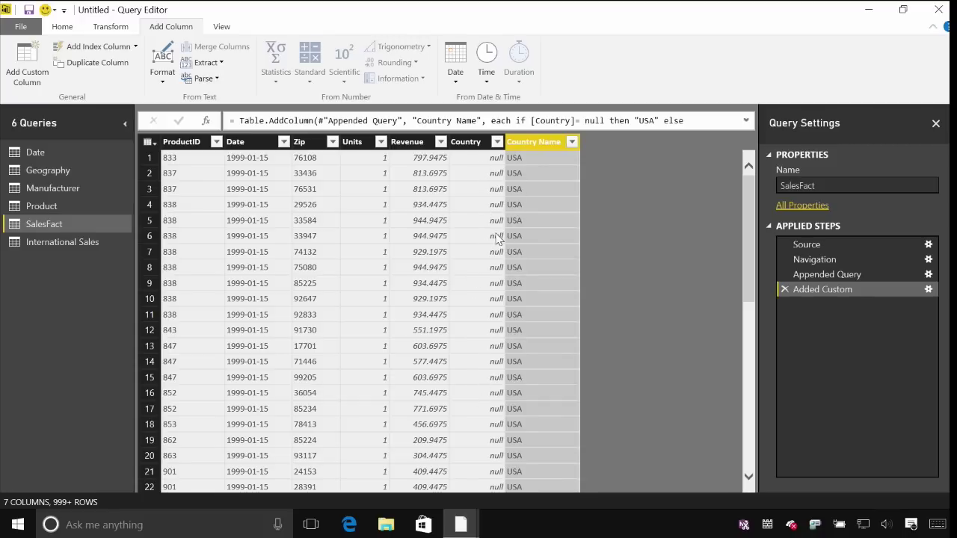
Remove the original Country column from the SalesFact query
{"action": "left_click", "coordinate": [473, 143]}
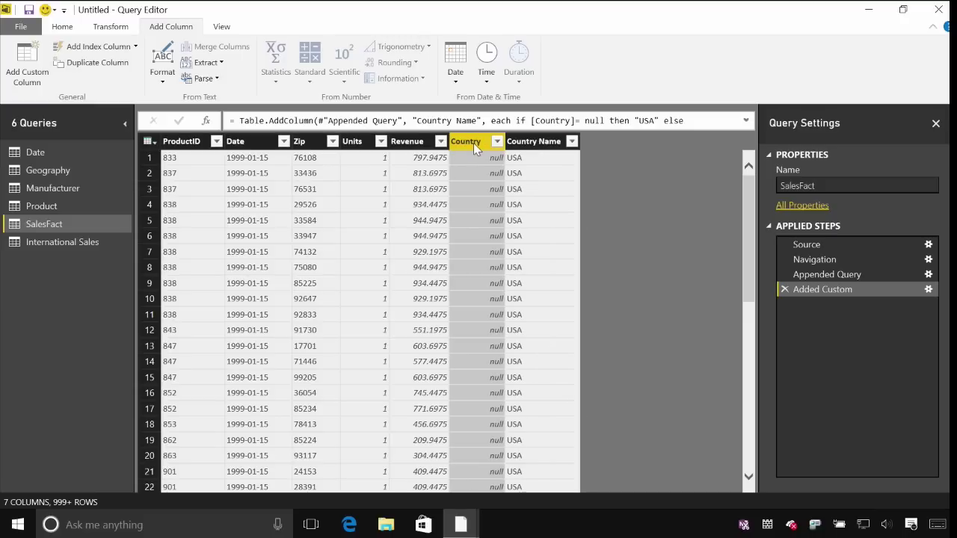
{"action": "right_click", "coordinate": [475, 145]}
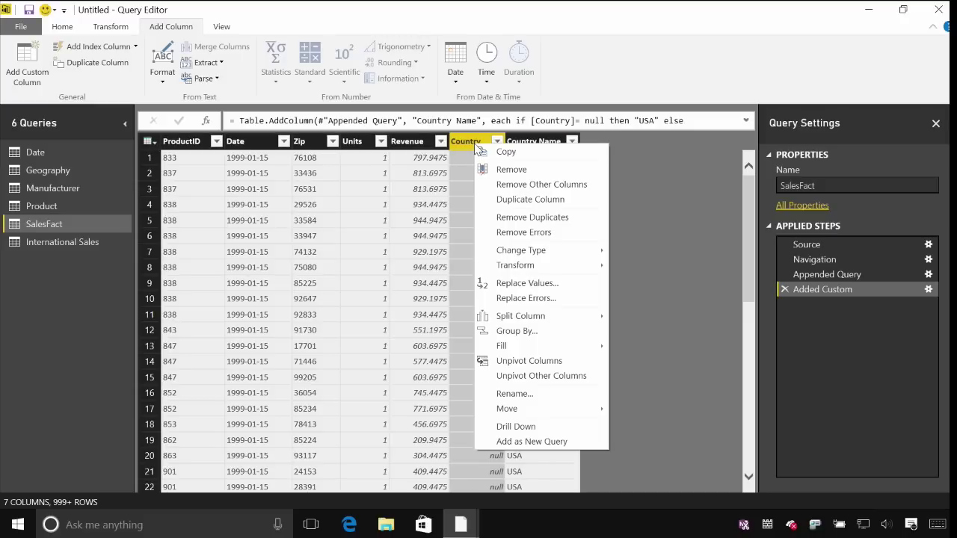
{"action": "left_click", "coordinate": [511, 171]}
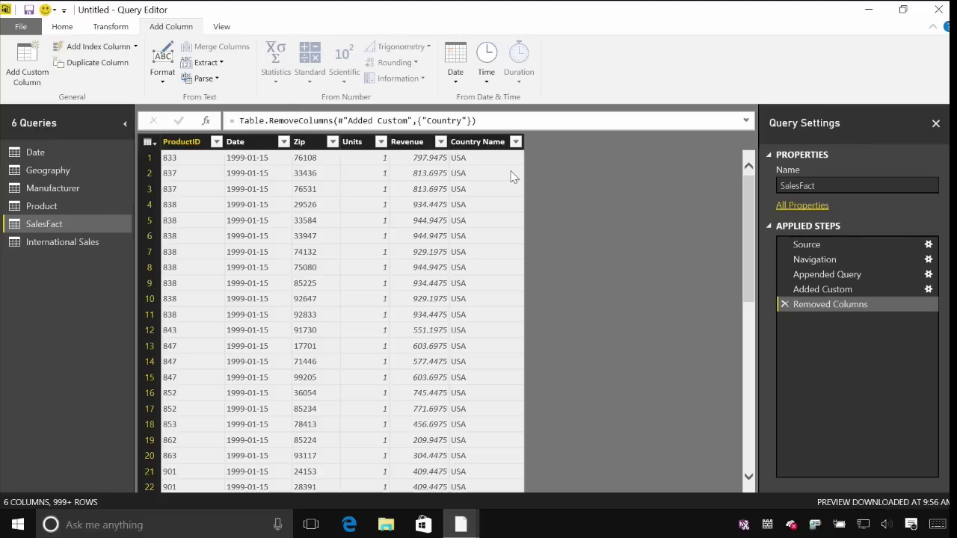
Rename the SalesFact query as Sales, then close the Query Editor and apply the pending changes
{"action": "left_click_drag", "start_coordinate": [798, 185], "coordinate": [823, 186]}
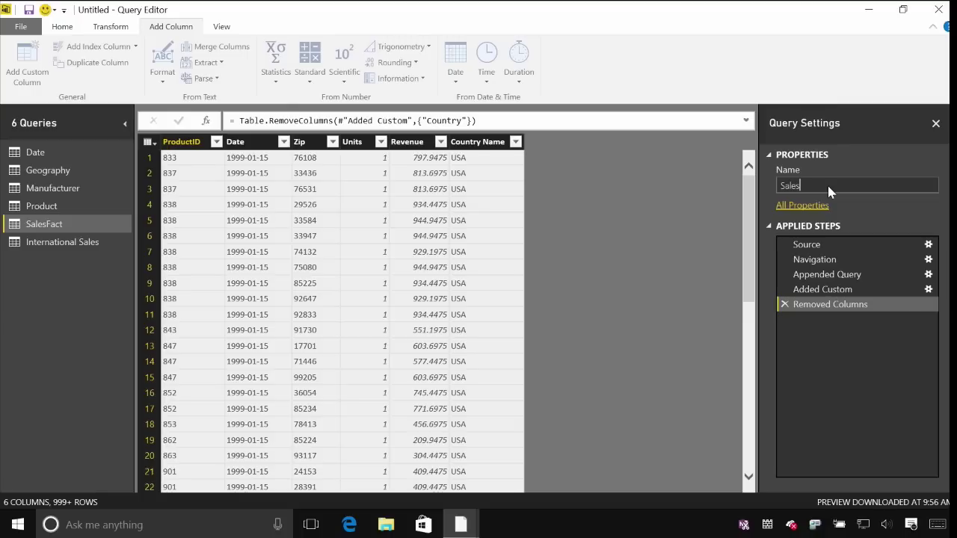
{"action": "left_click", "coordinate": [62, 27]}
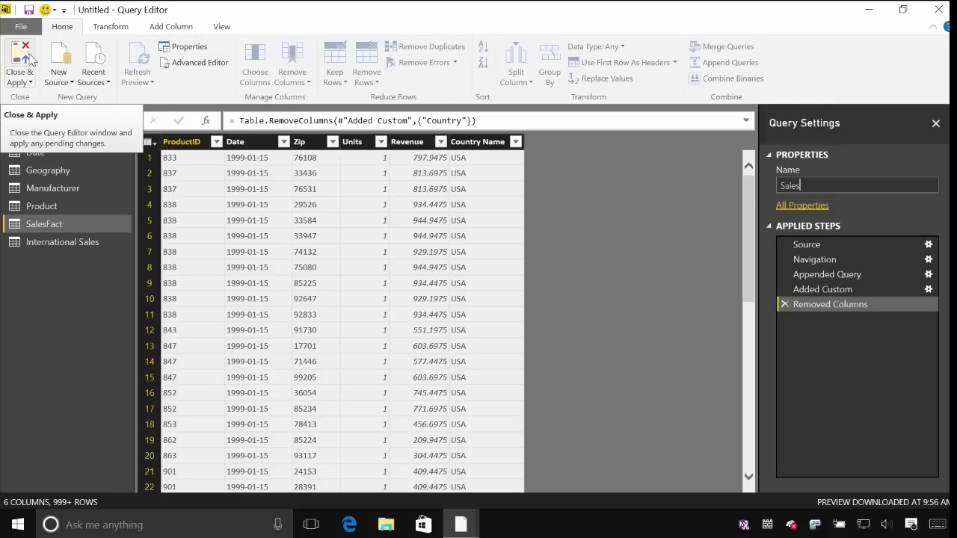
{"action": "left_click", "coordinate": [29, 58]}
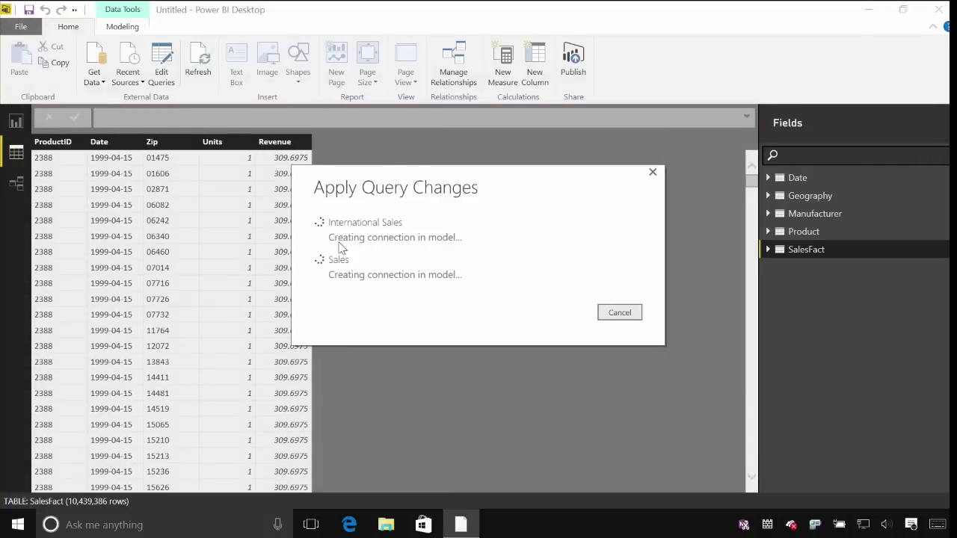